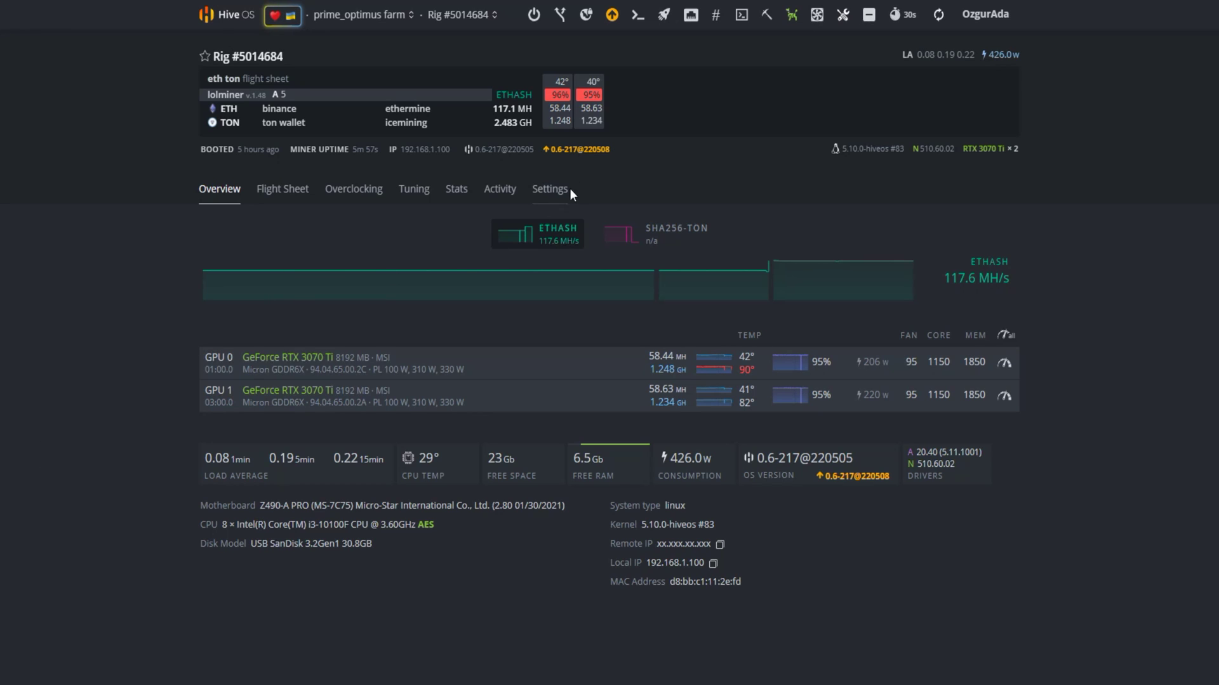
- Review the changelog and upgrade the rig's OS to version 0.6-217@220508
left_click(590, 152)
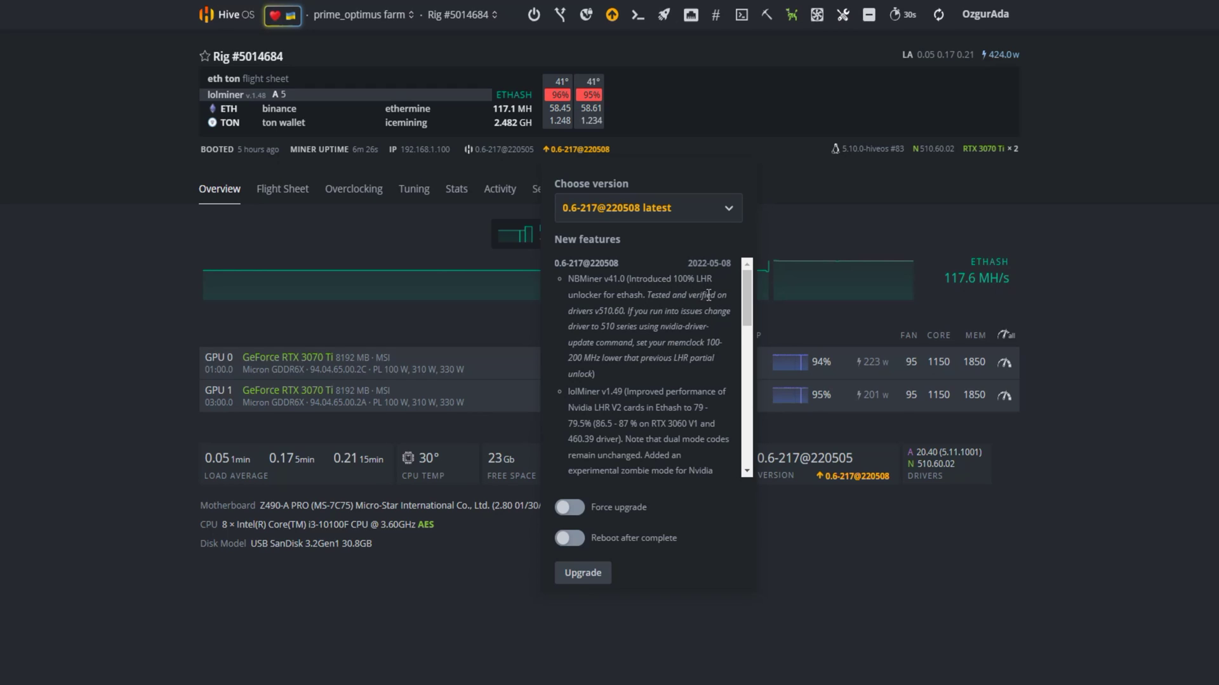
scroll(709, 295, "down", 3)
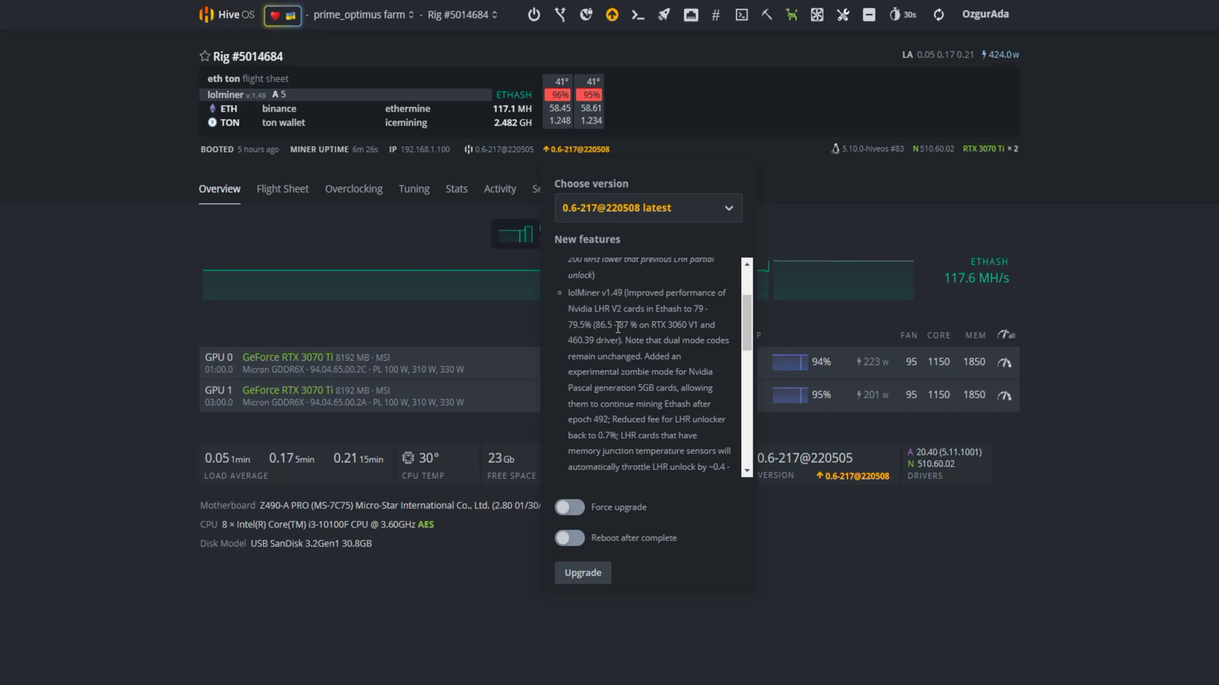
left_click(580, 574)
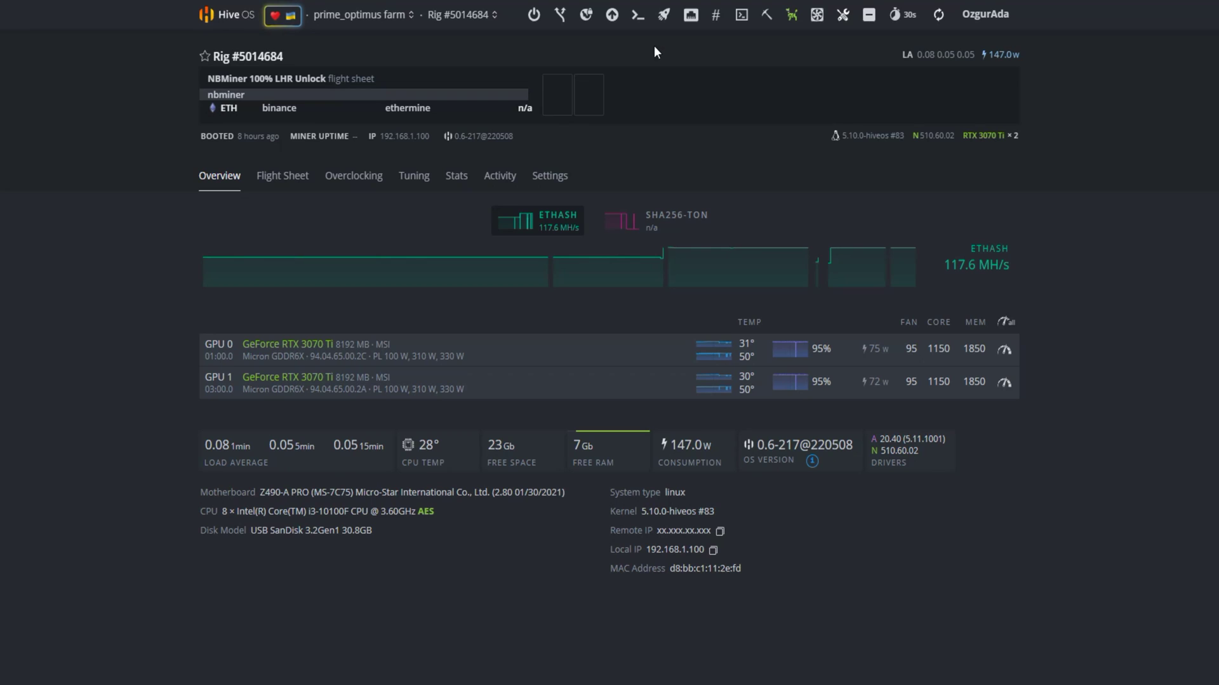
- Run the 'selfupgrade' command on the rig, picked from Recent Commands
left_click(635, 20)
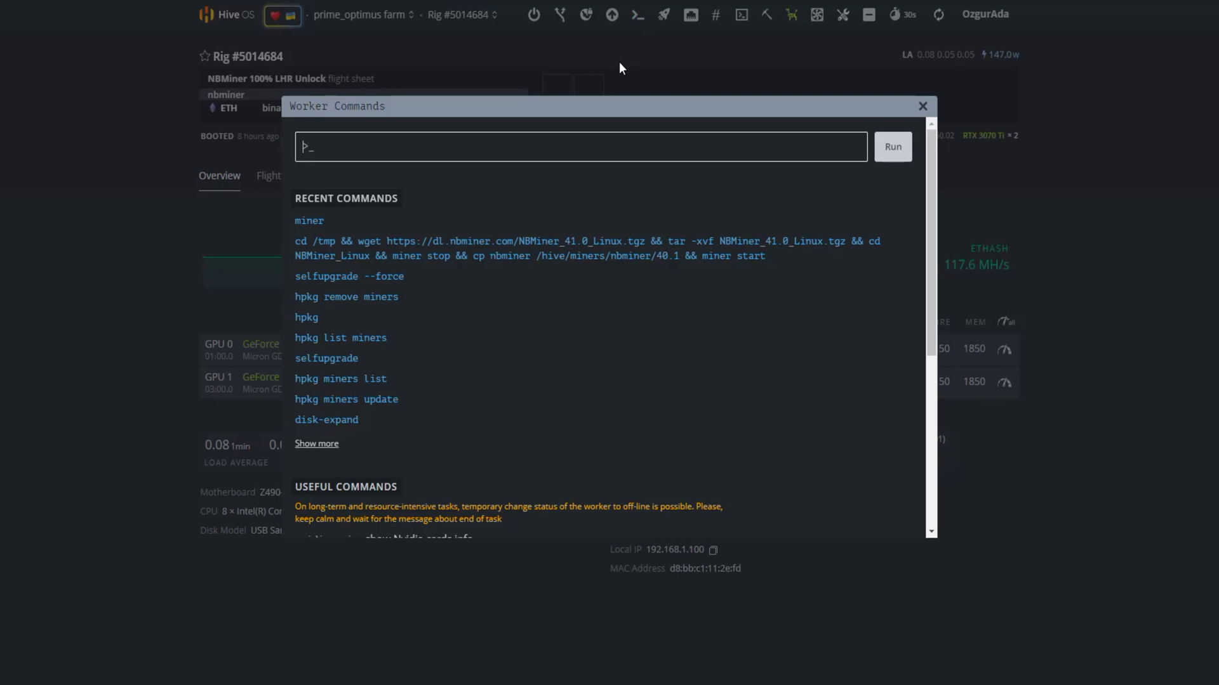
type("self")
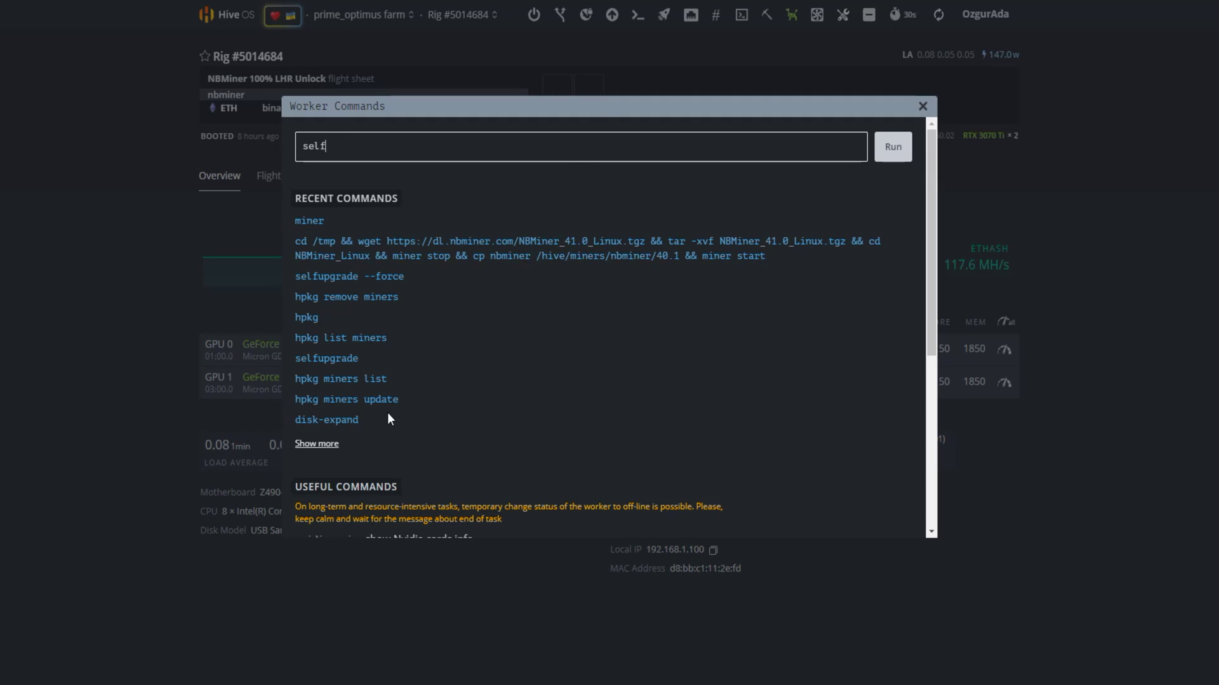
left_click(338, 370)
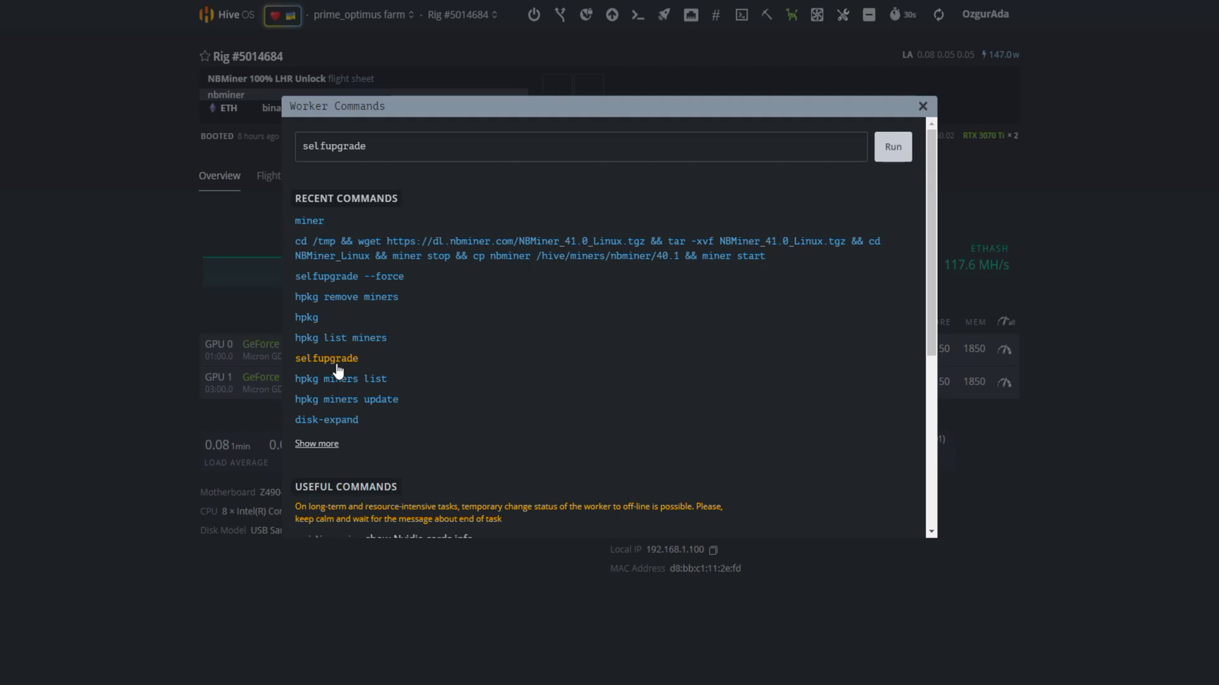
left_click(893, 146)
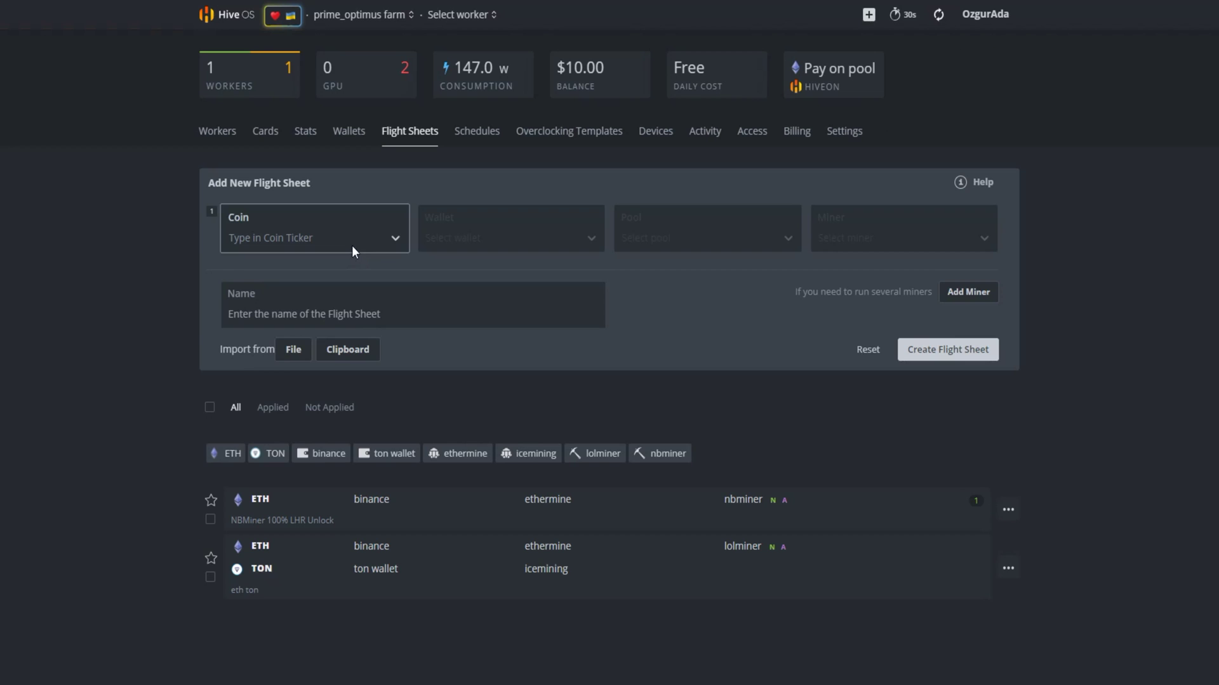
- Start a flight sheet with coin ETH, wallet binance and pool ethermine on the EU server
left_click(354, 244)
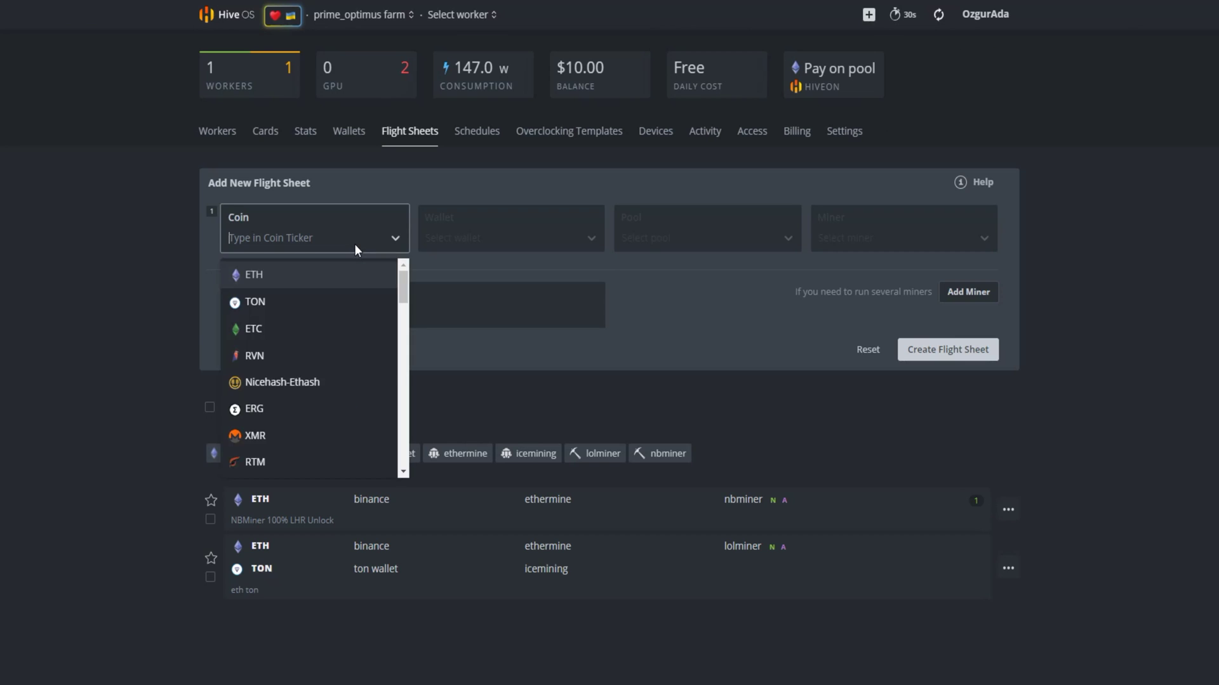
left_click(338, 275)
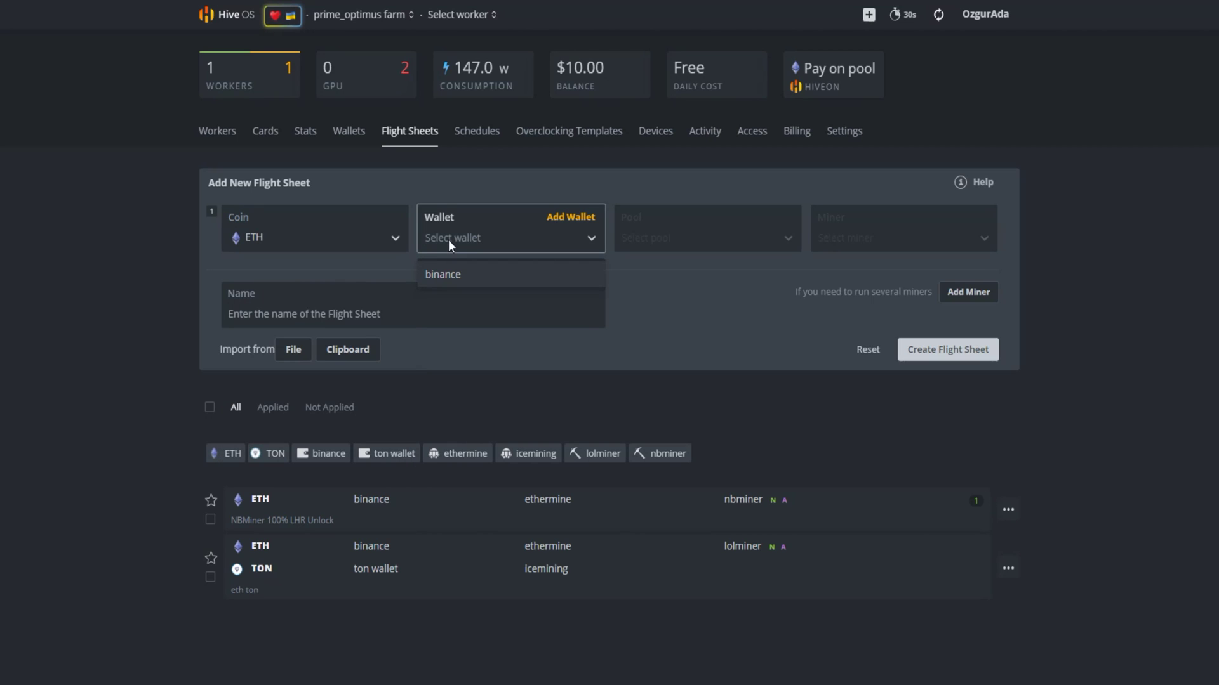
left_click(463, 275)
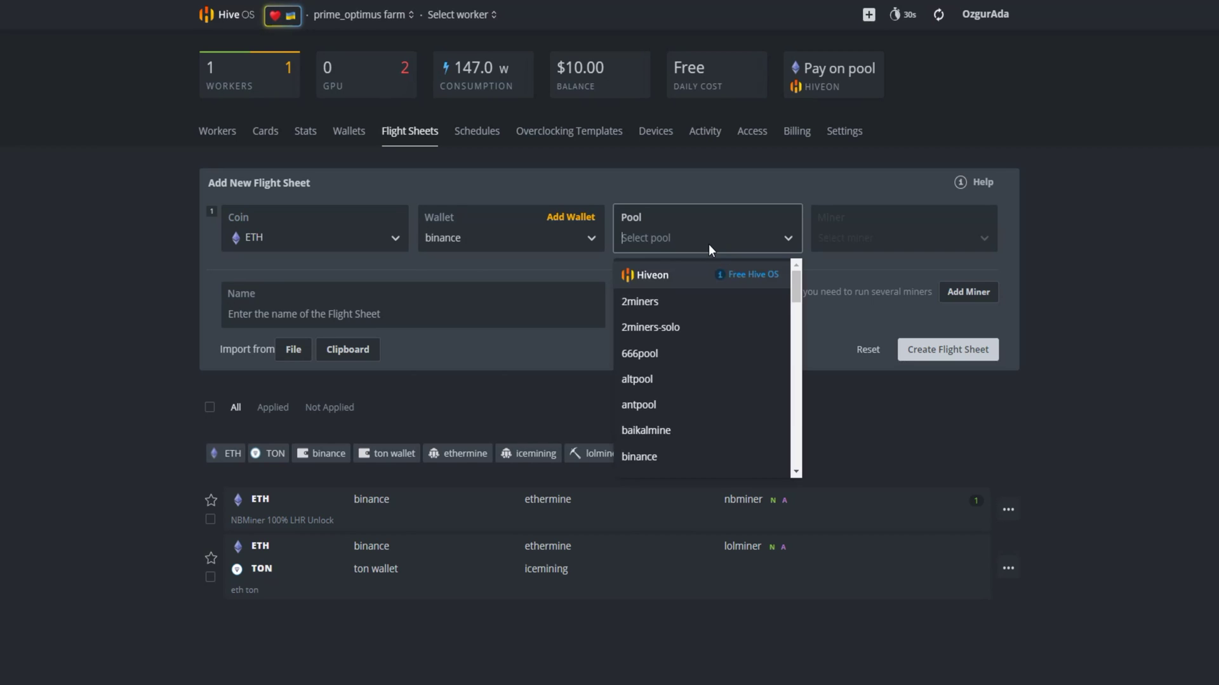
type("ether")
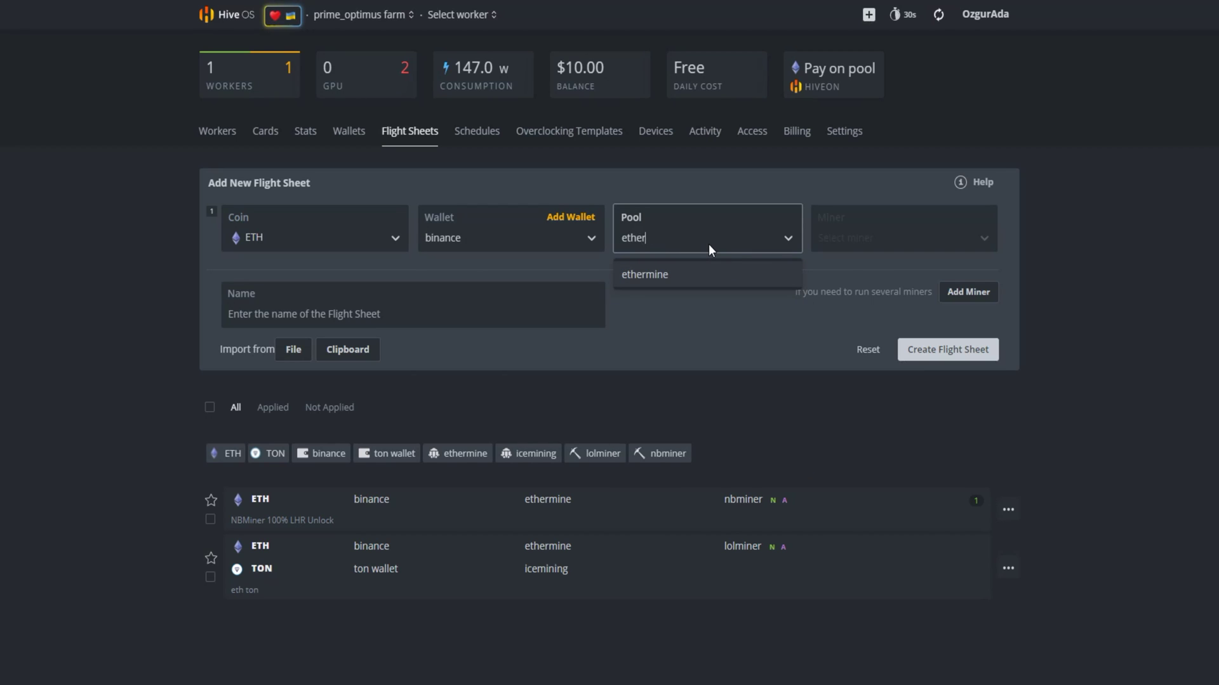
left_click(674, 278)
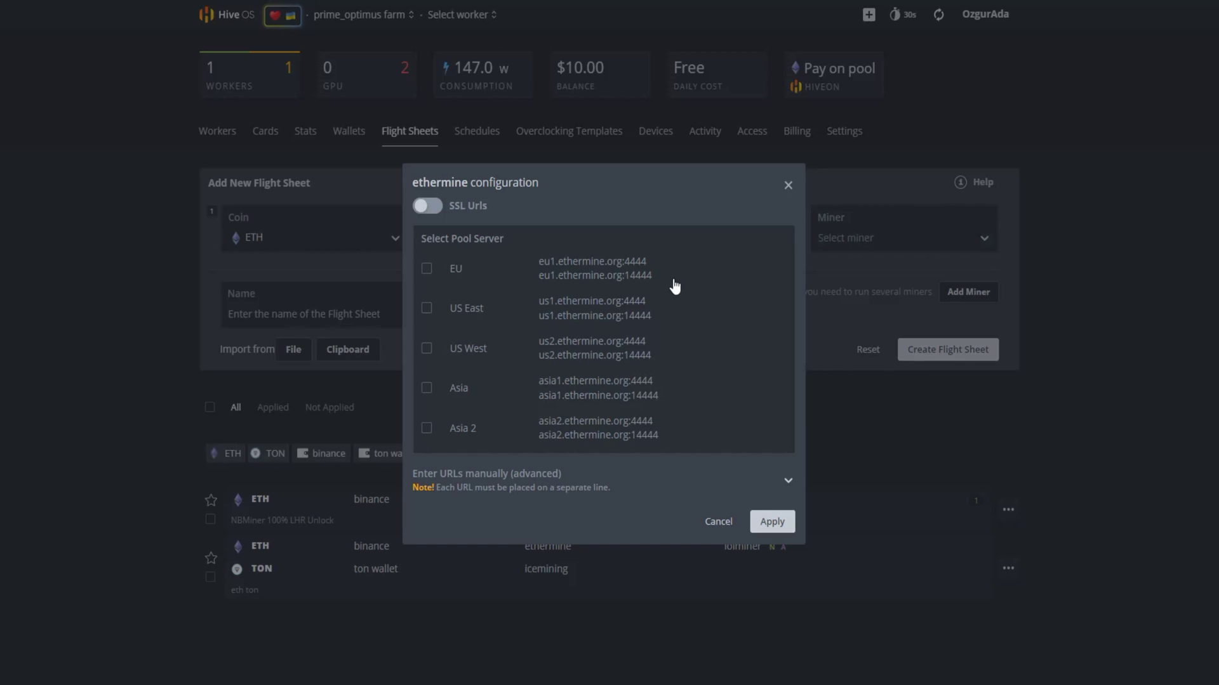
left_click(426, 270)
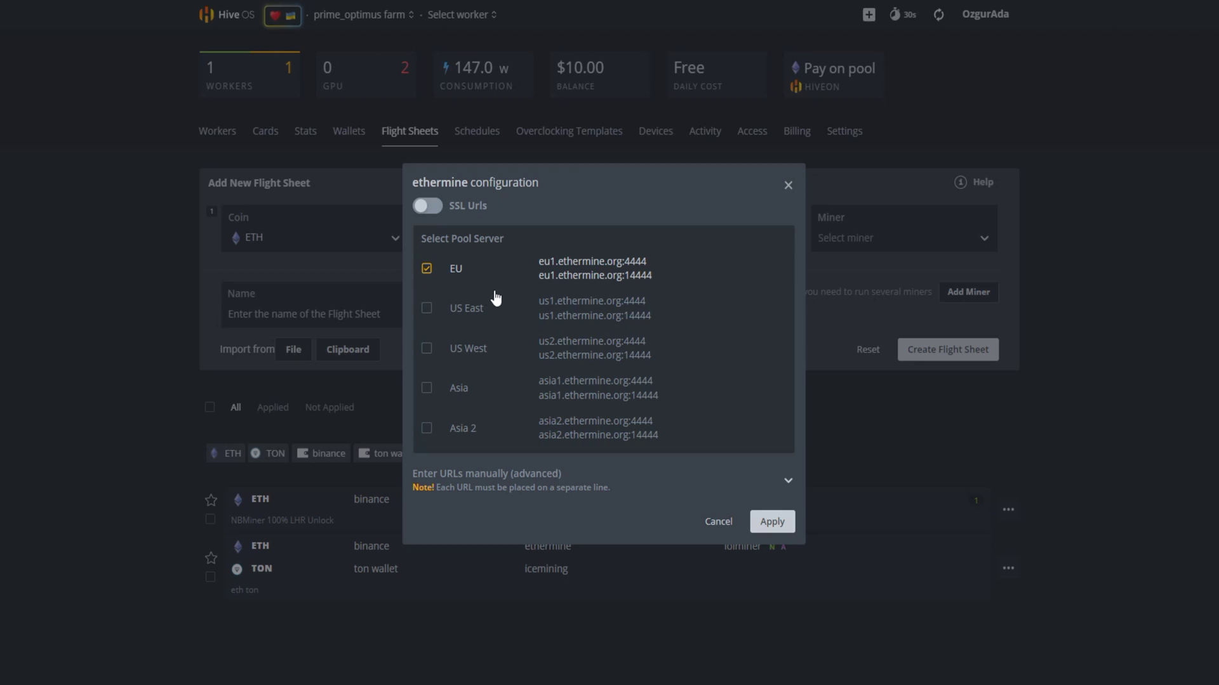
left_click(773, 527)
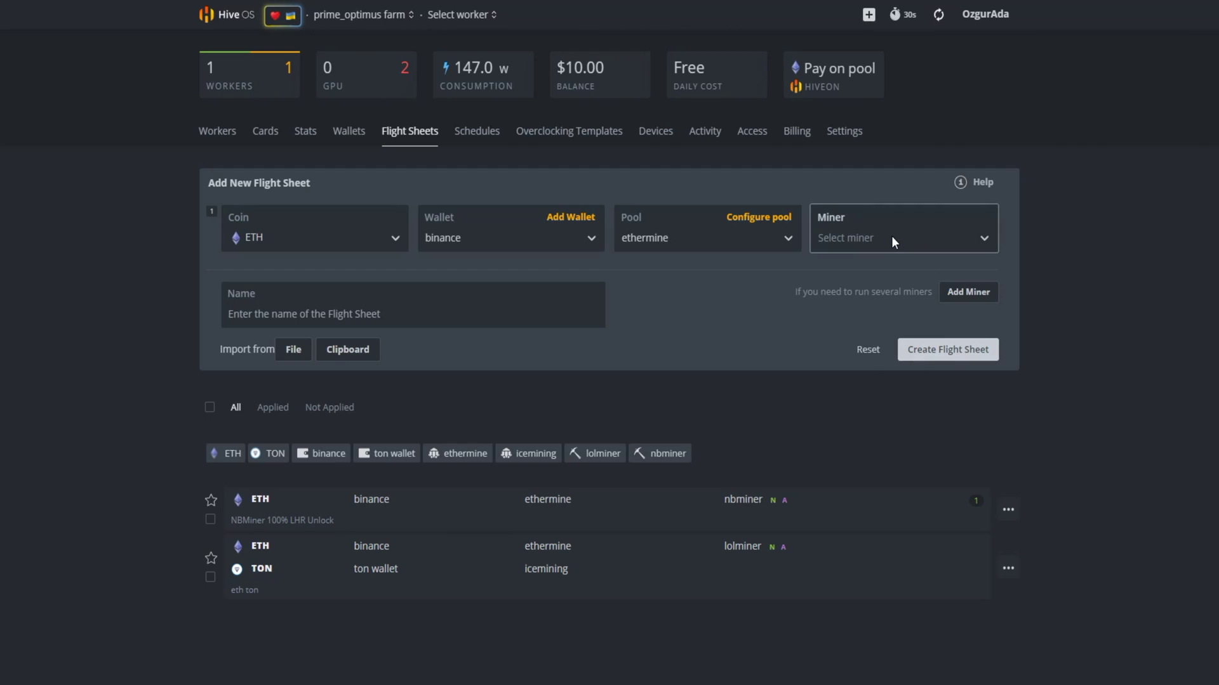
- Add NBMiner as the flight sheet's miner, keeping its version at The latest
left_click(891, 237)
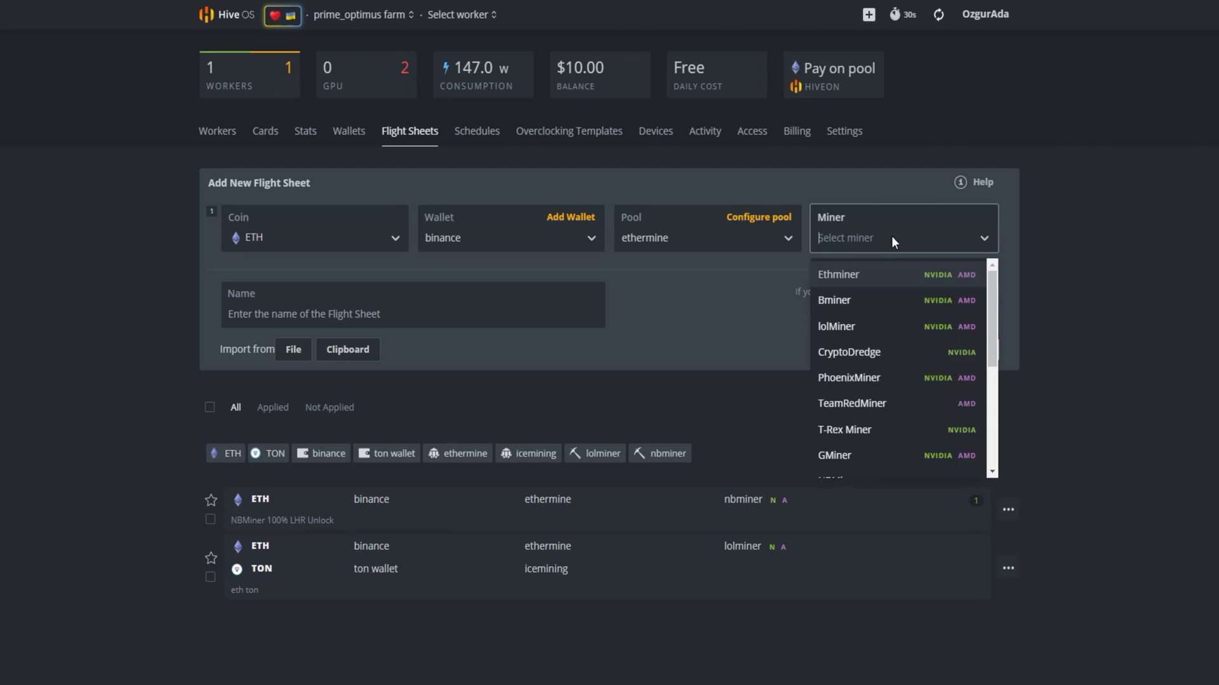
type("nb")
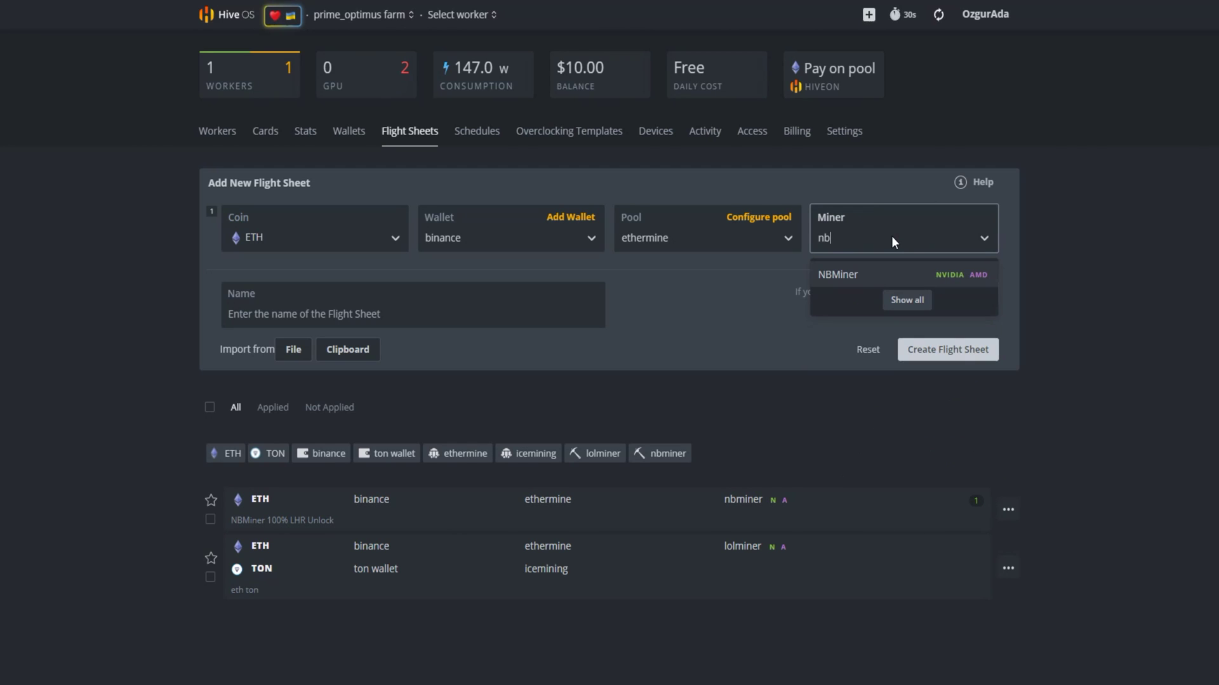
type("mi")
left_click(844, 275)
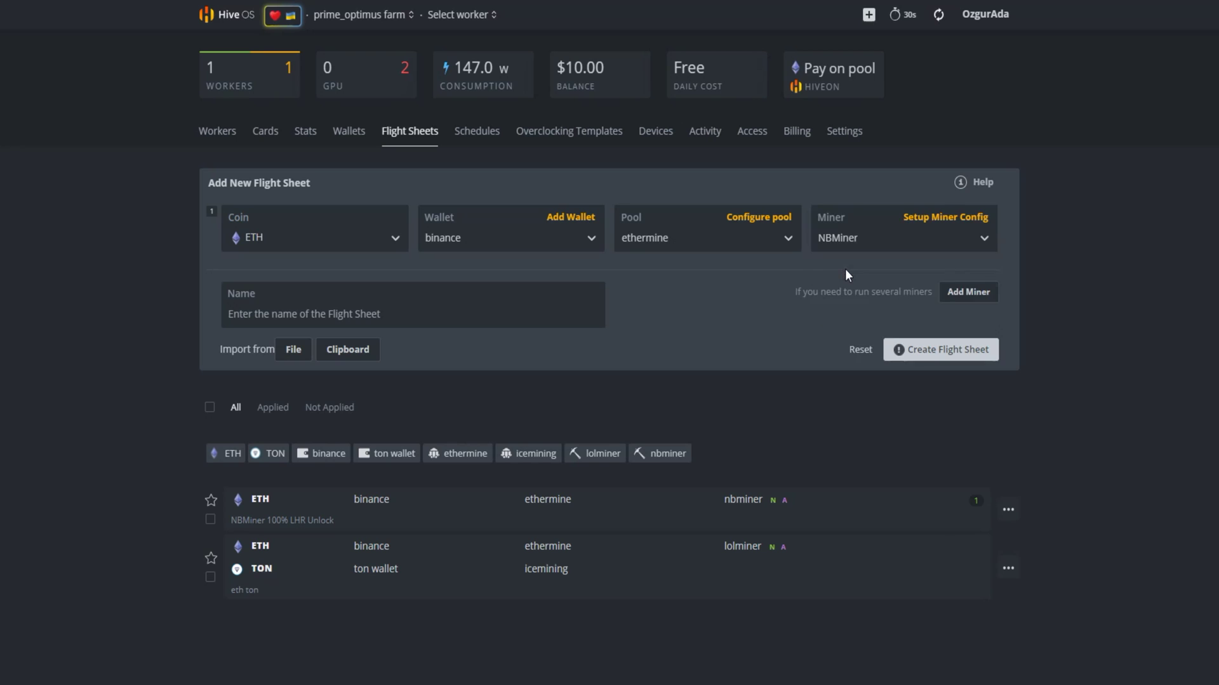
left_click(926, 223)
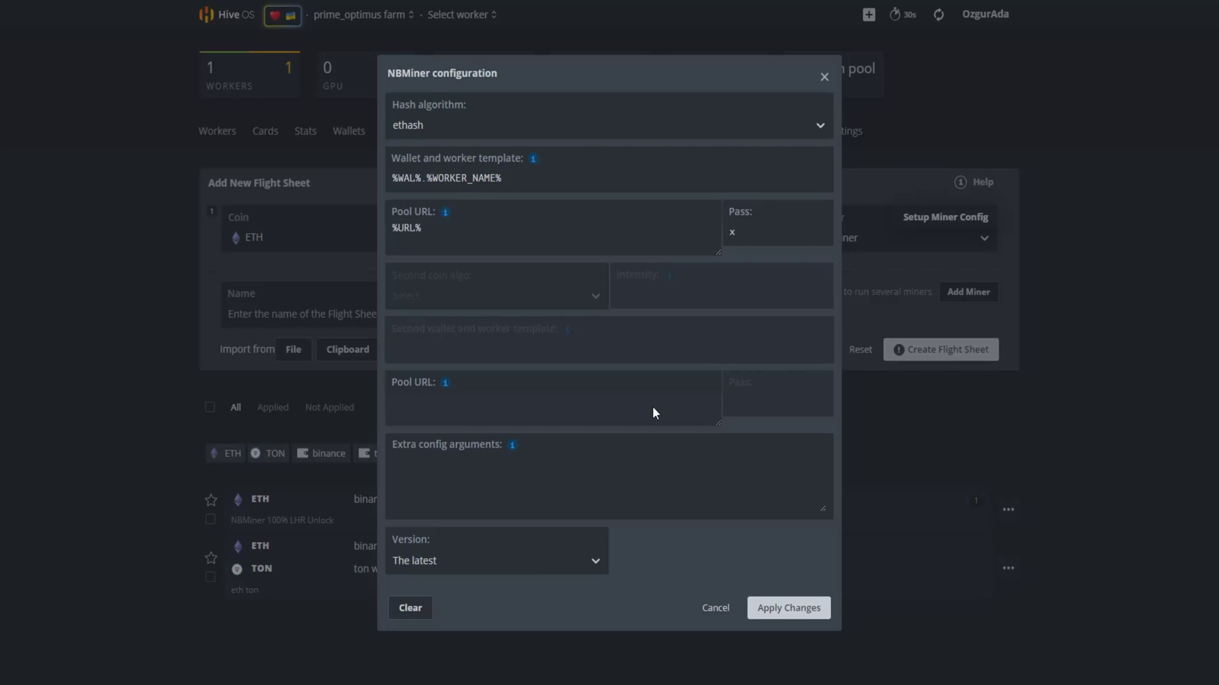
left_click(534, 561)
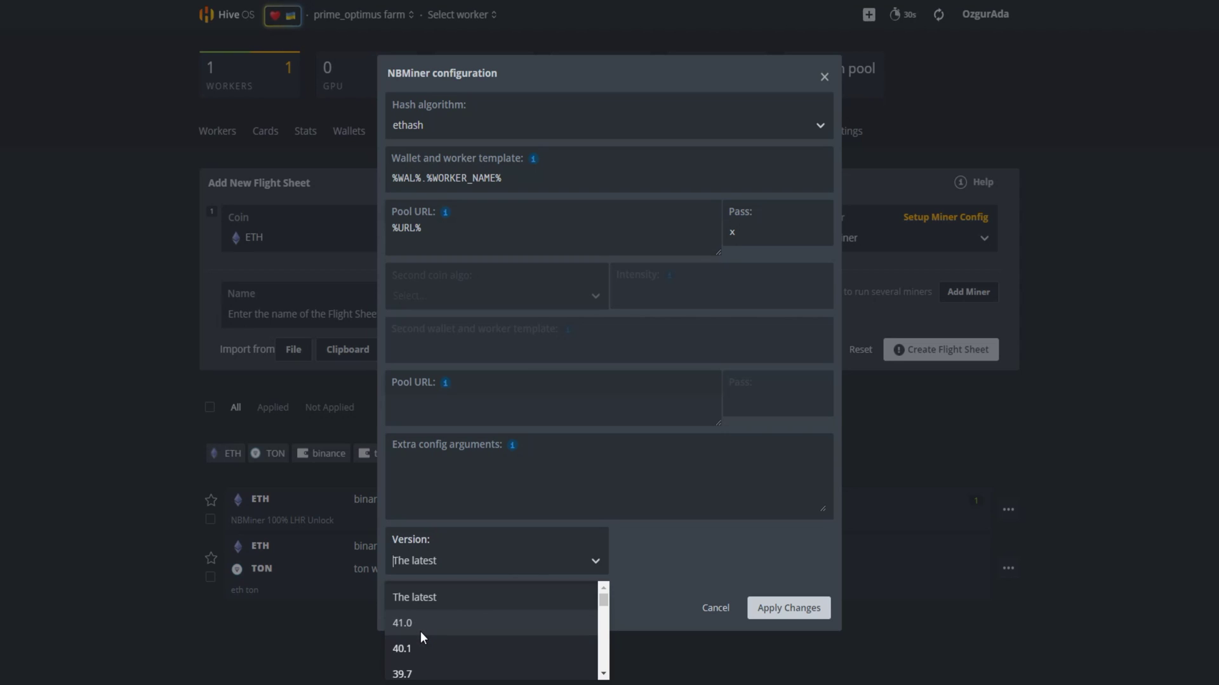
left_click(429, 599)
left_click(788, 609)
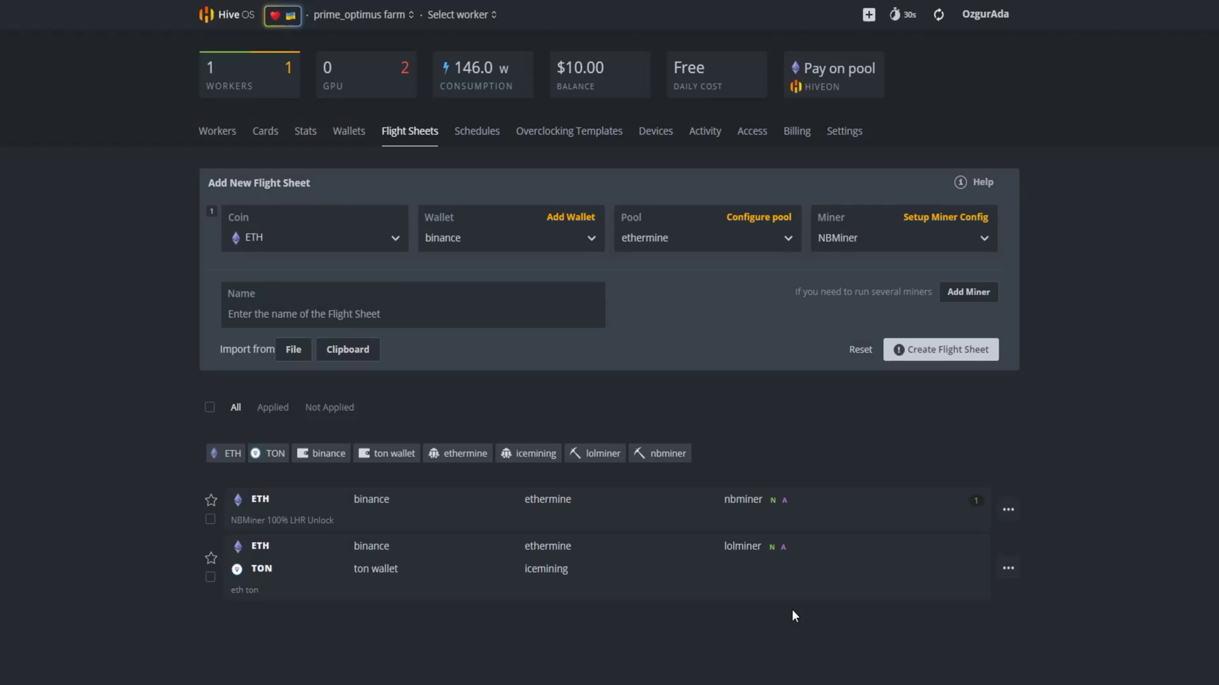
- Name the flight sheet 'NBMiner 2' and create it
left_click(368, 312)
type("NB")
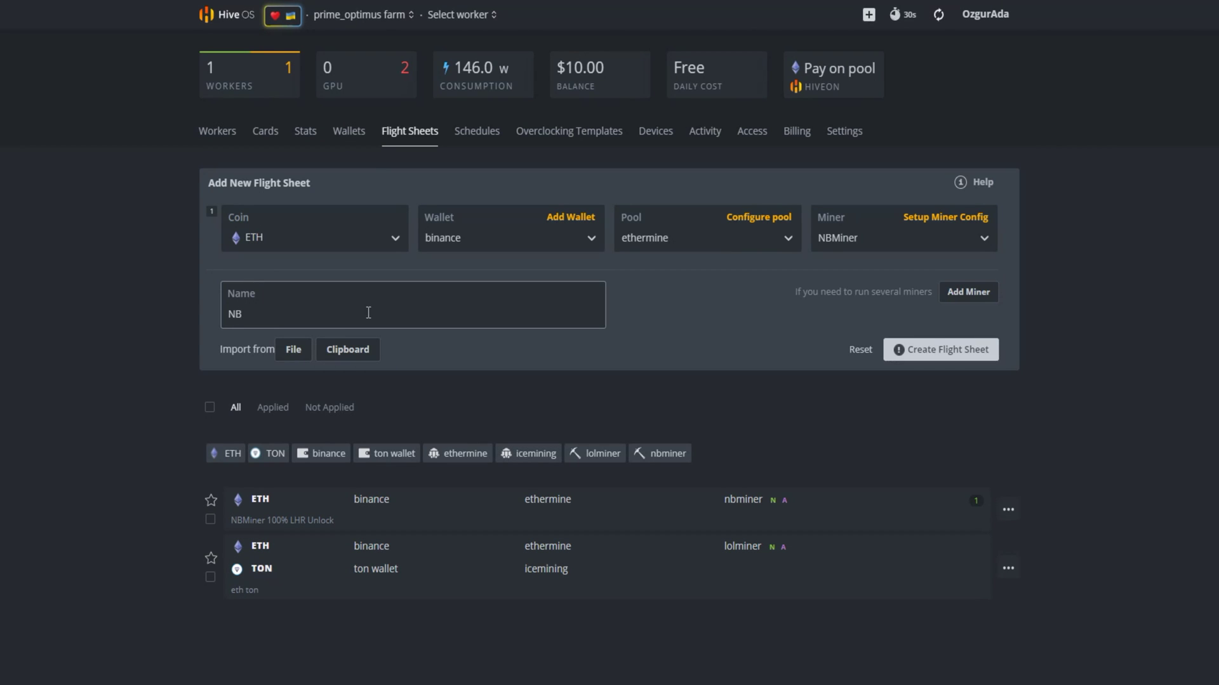
type("Miner 2")
left_click(931, 355)
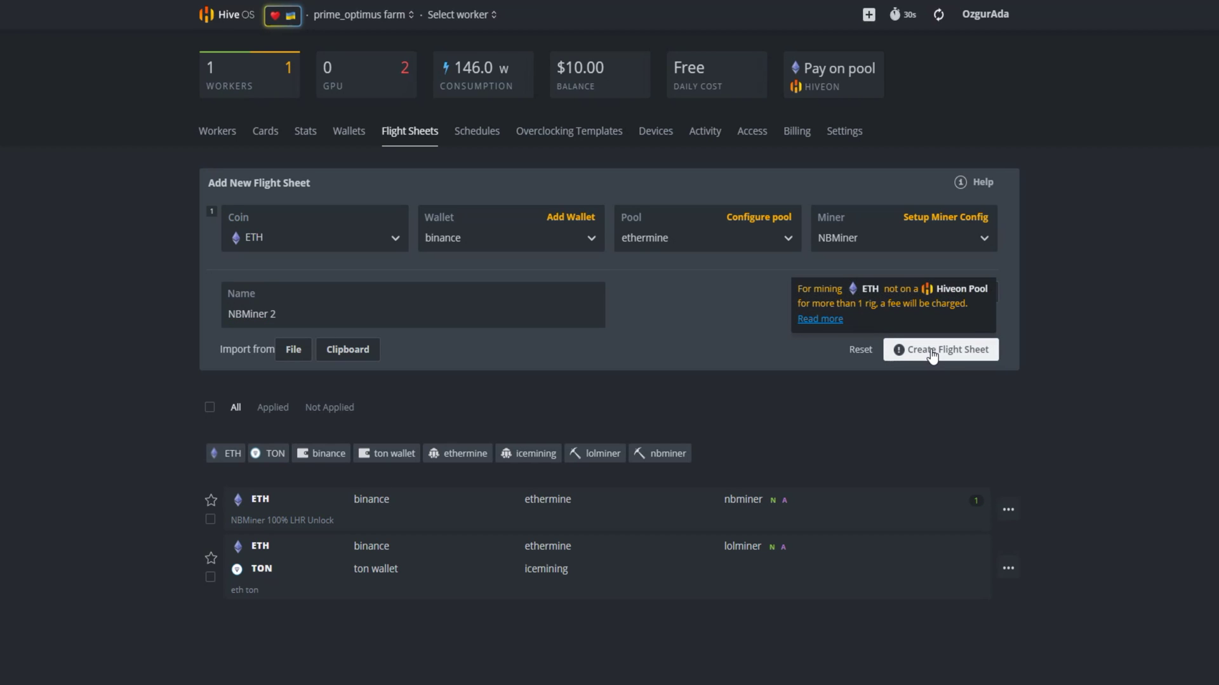
left_click(931, 354)
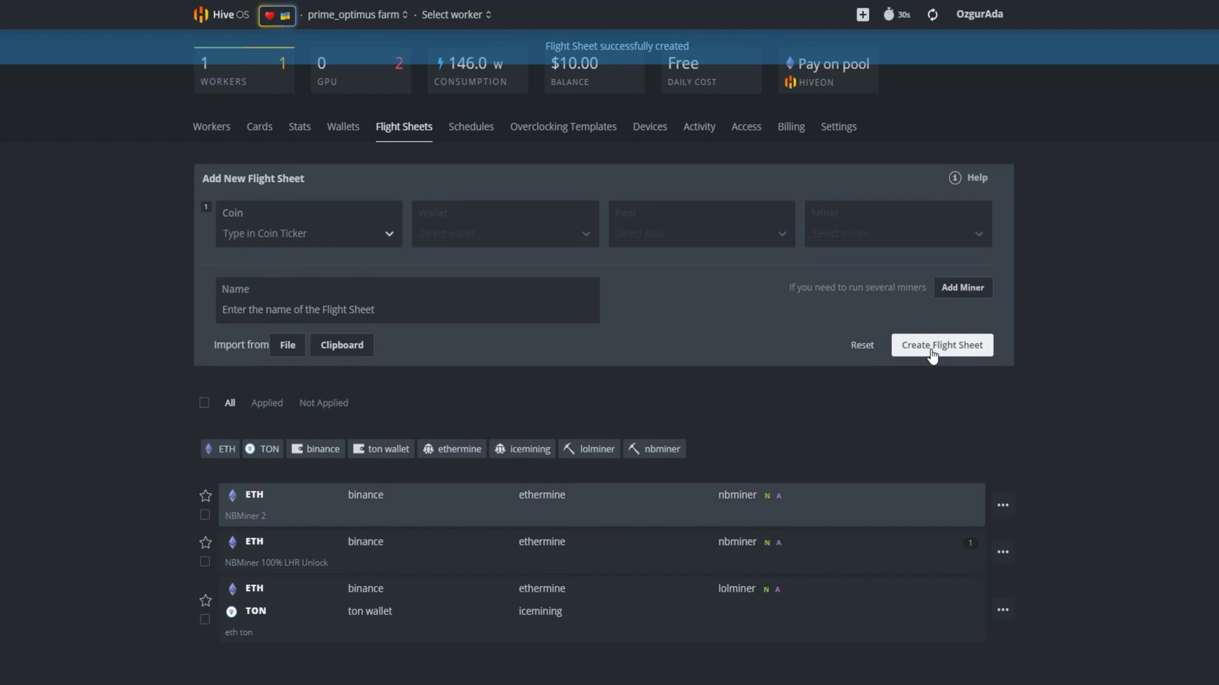
- Apply the NBMiner 2 flight sheet to Rig #5014684 from its worker page
left_click(212, 131)
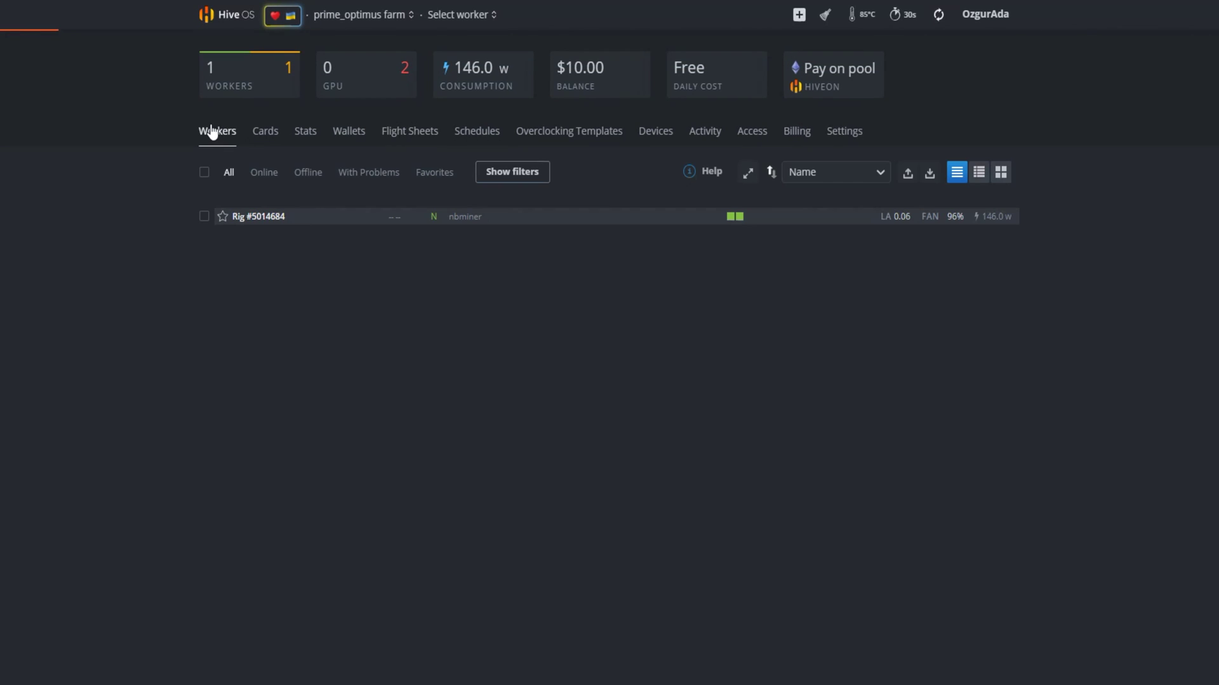
left_click(272, 218)
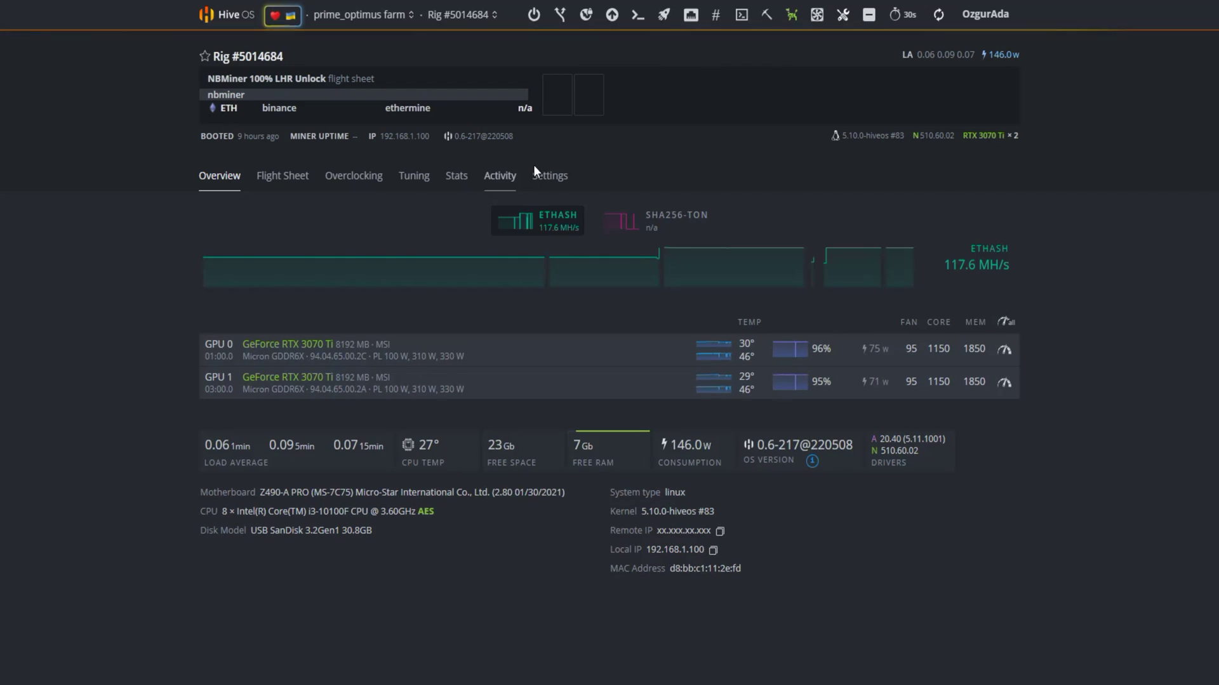
left_click(665, 19)
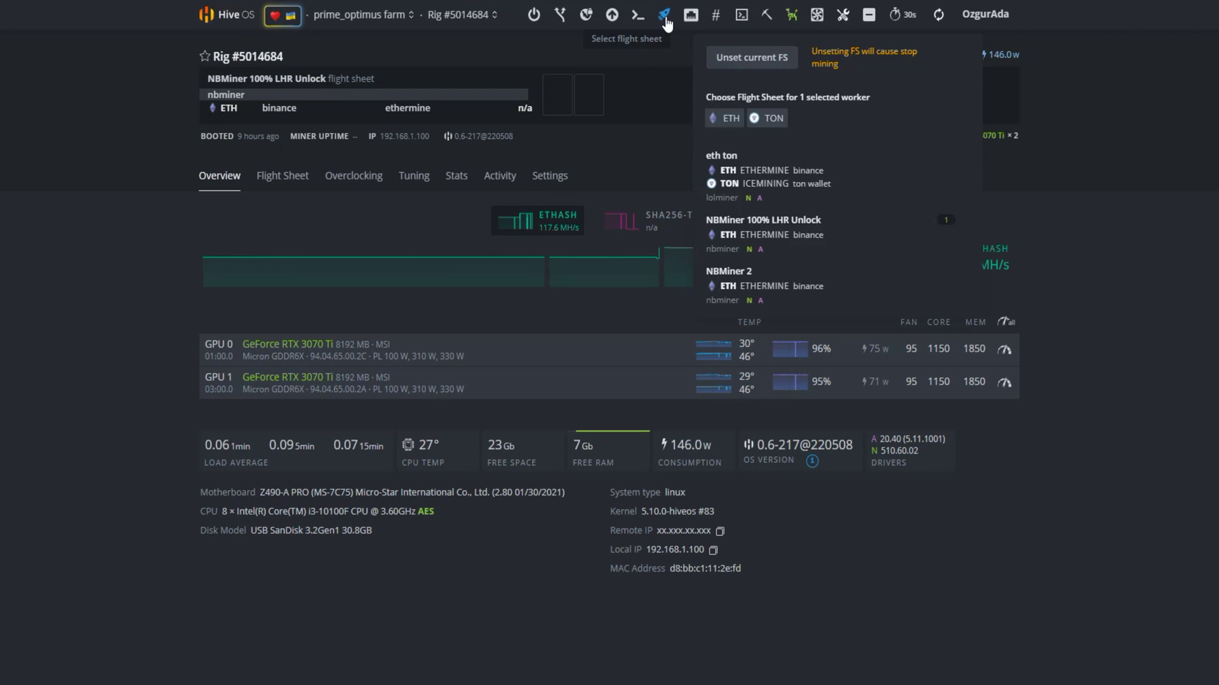
left_click(797, 289)
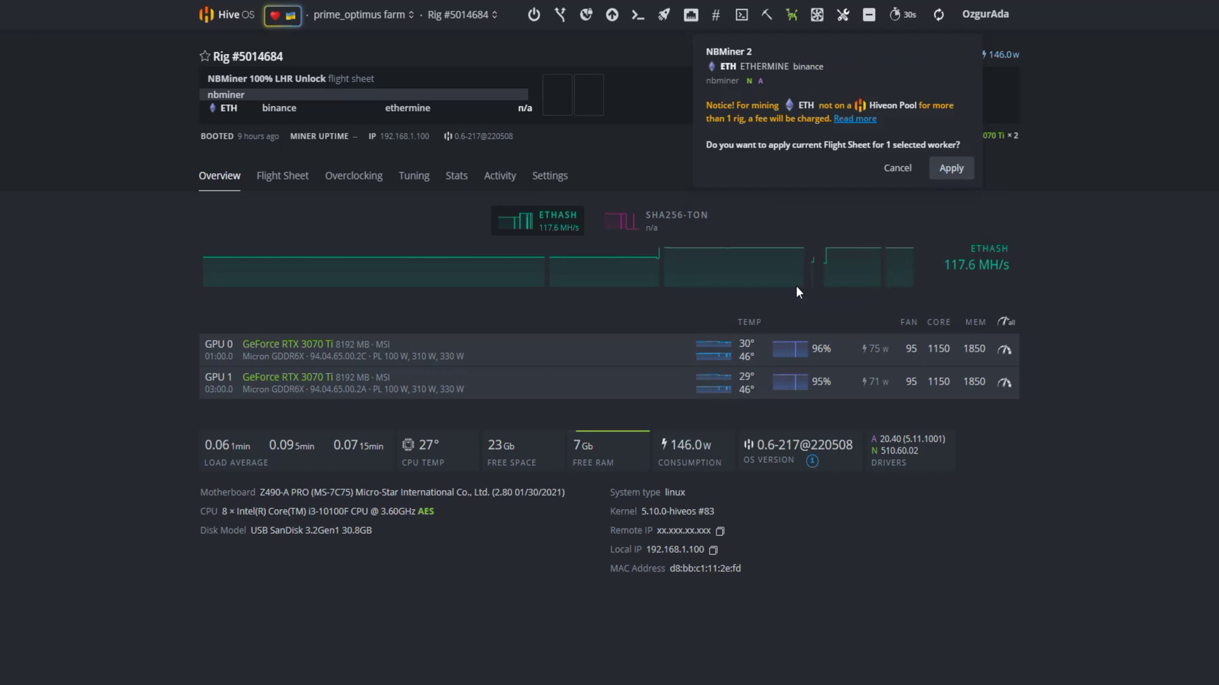
left_click(952, 169)
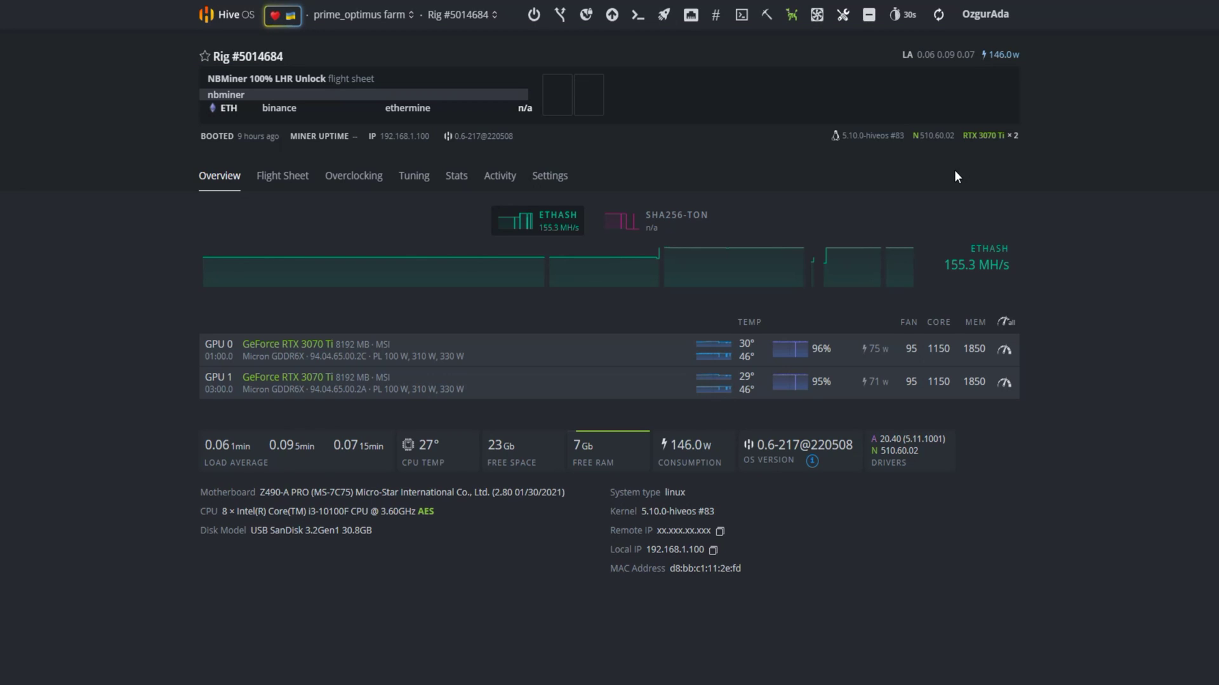
- Refresh Rig #5014684's status to show nbminer 41.0 mining at 155.3 MH
left_click(939, 19)
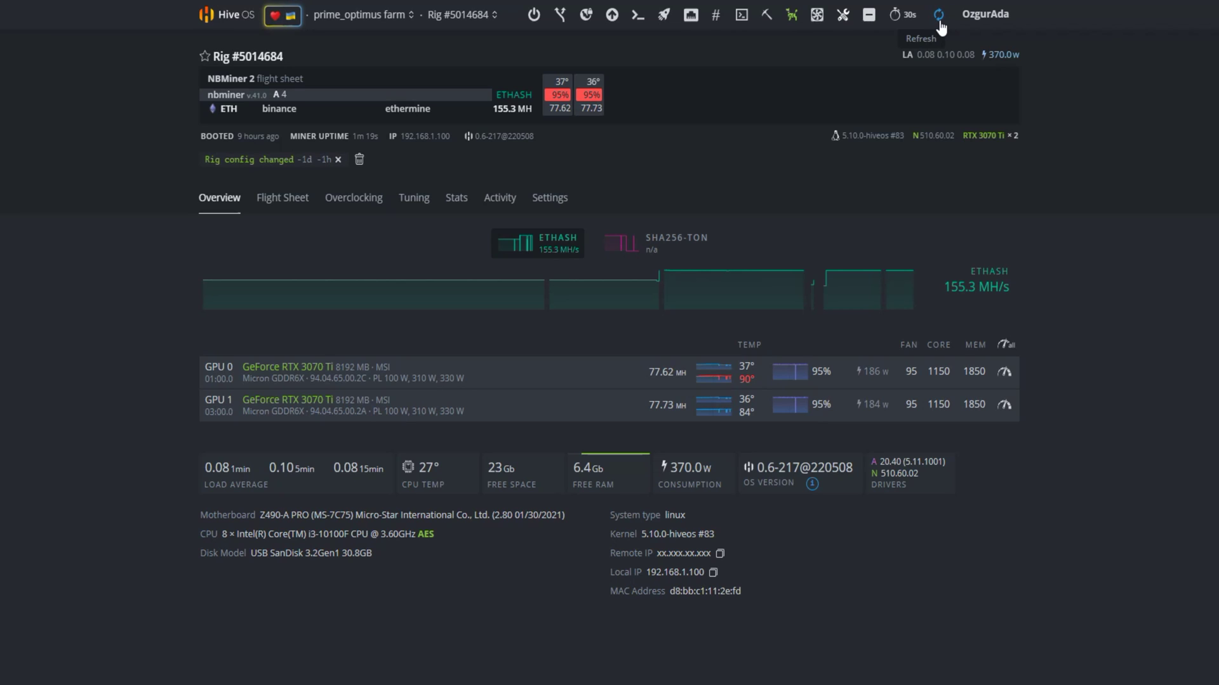
mouse_move(624, 297)
mouse_move(913, 294)
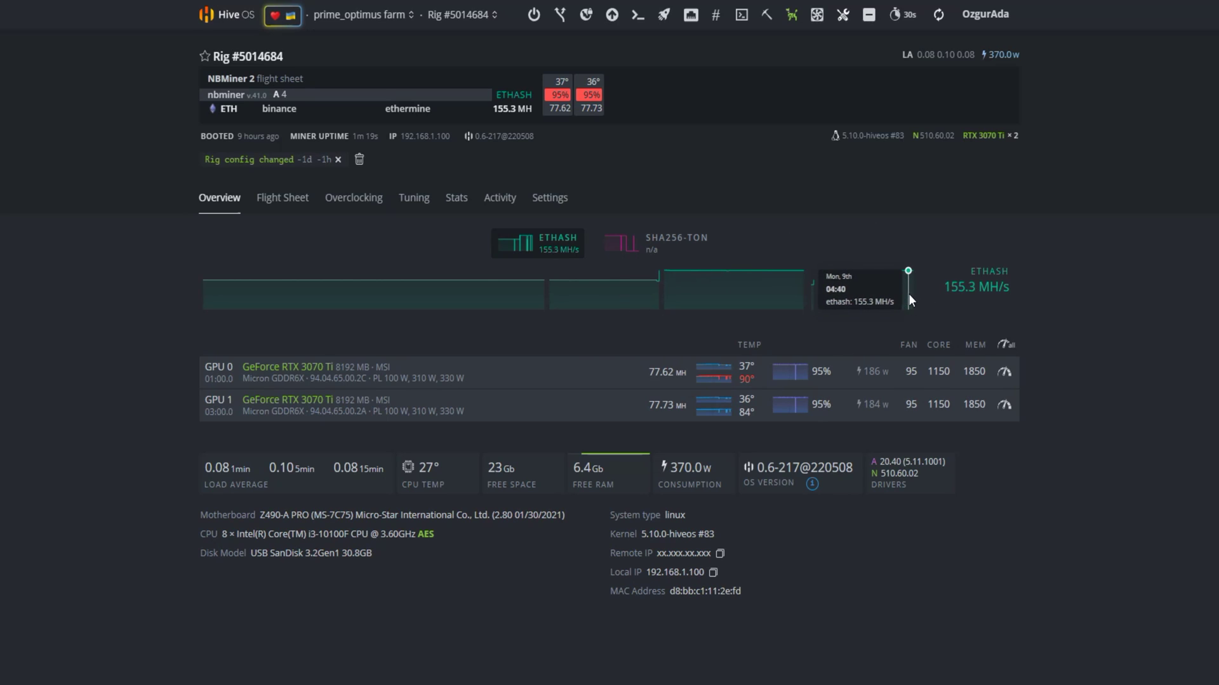